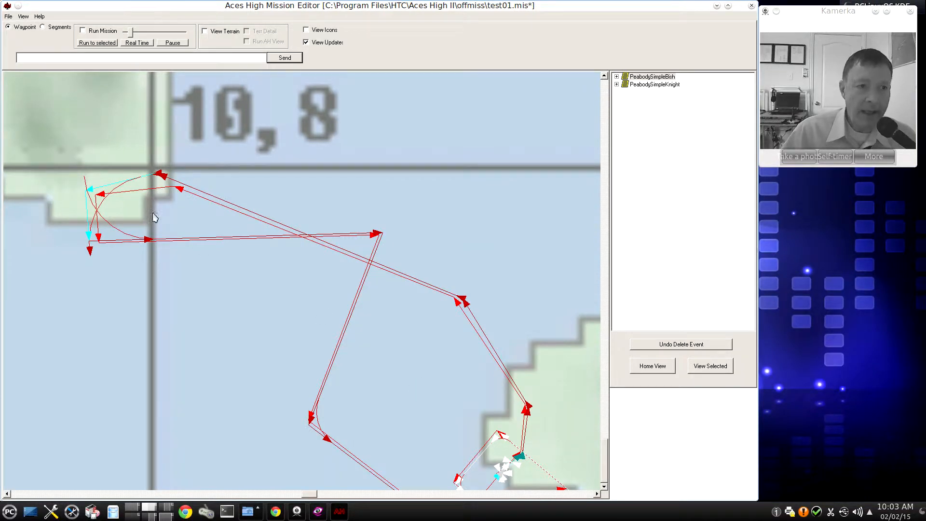
- Locate the Bish flight's WP 8 from its leg on the map and add a new event to its ATTACK segment
click(134, 186)
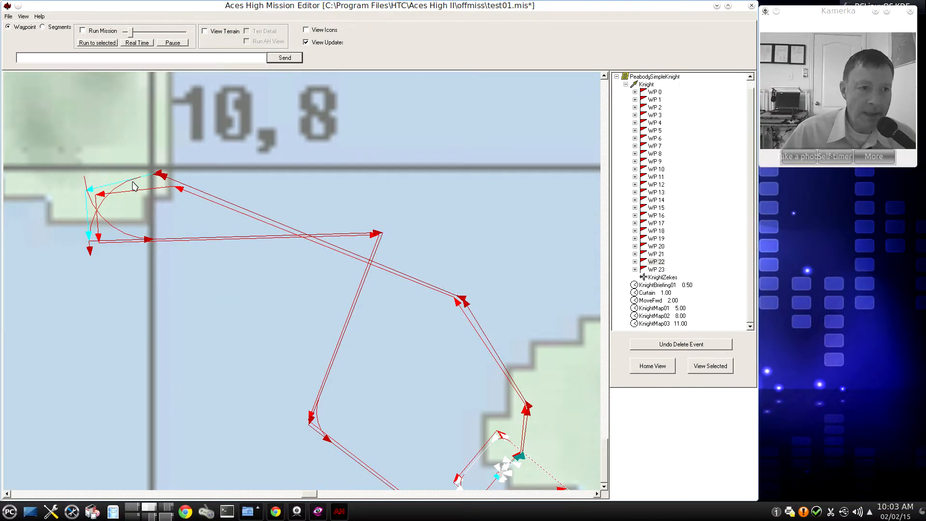
click(135, 193)
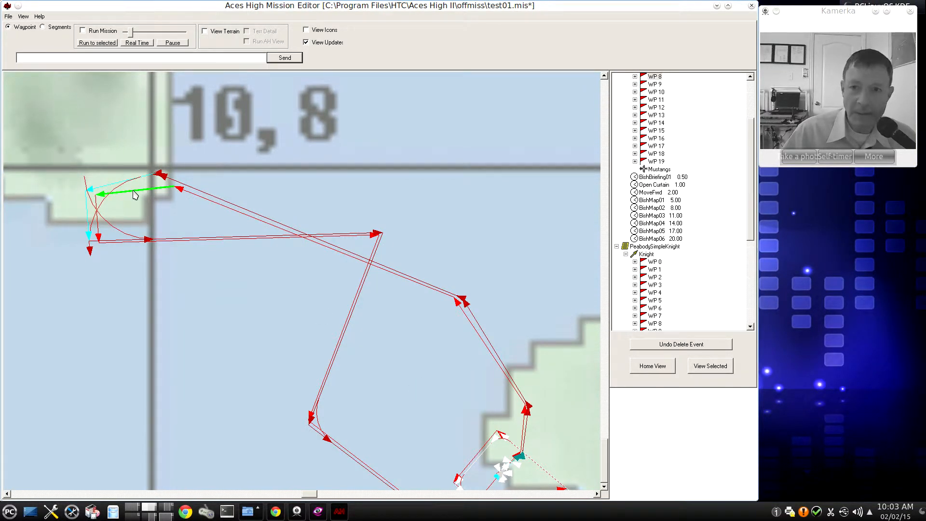
drag(750, 197, 752, 158)
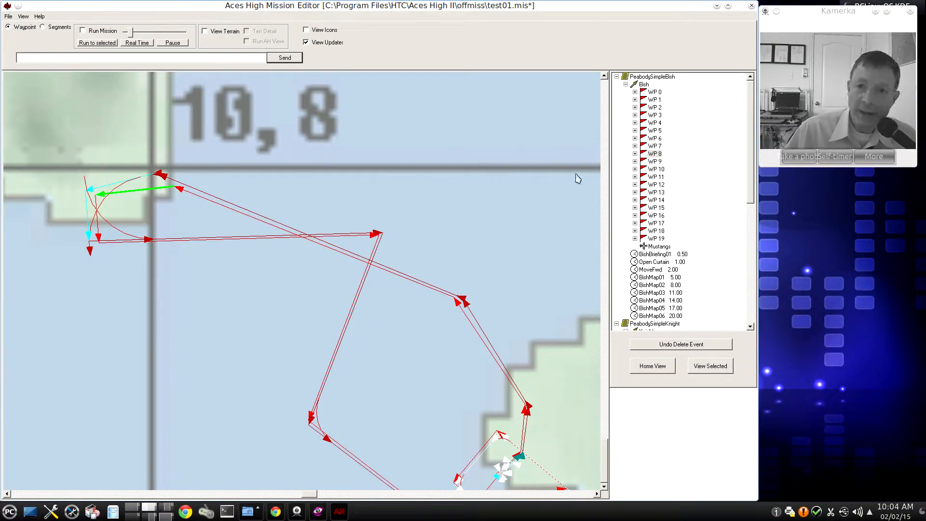
click(635, 153)
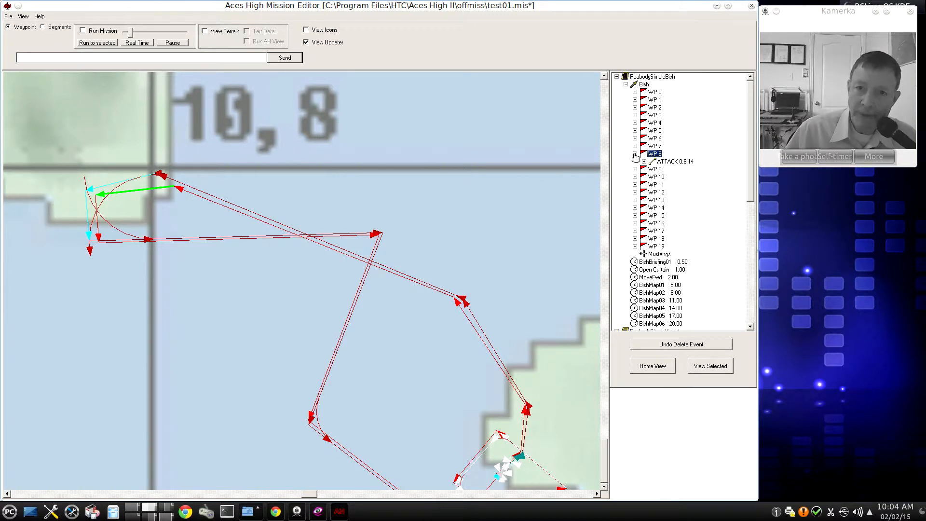
click(644, 162)
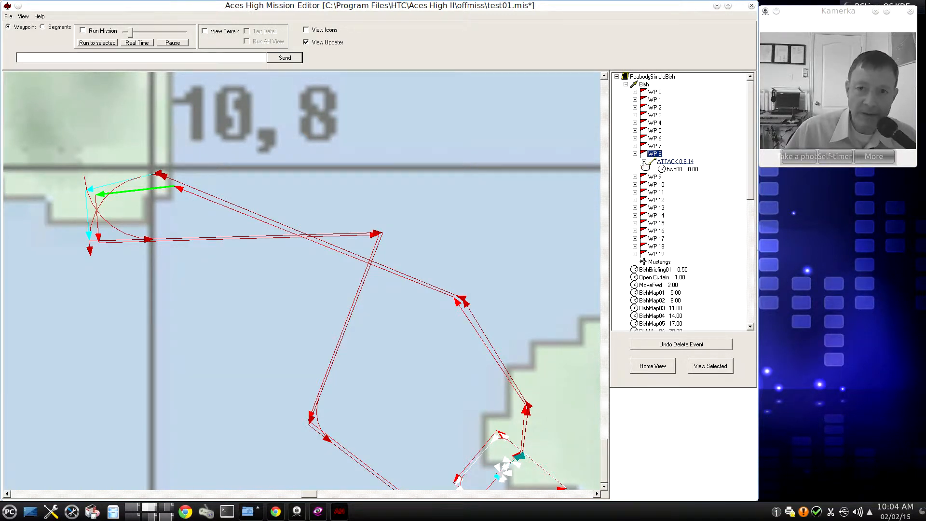
right_click(670, 165)
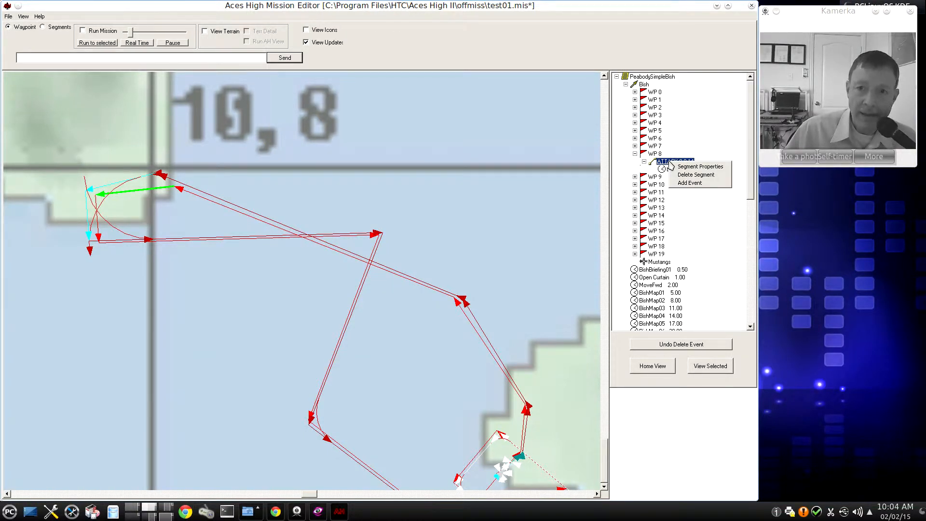
click(688, 184)
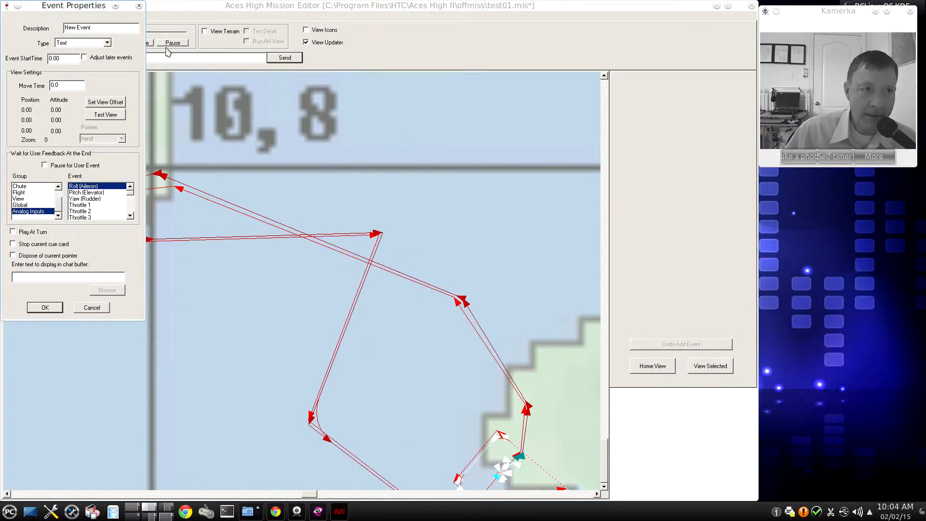
- Describe the new event as Bogies, set its type to Sound and its start time to 10.00
drag(59, 8, 829, 180)
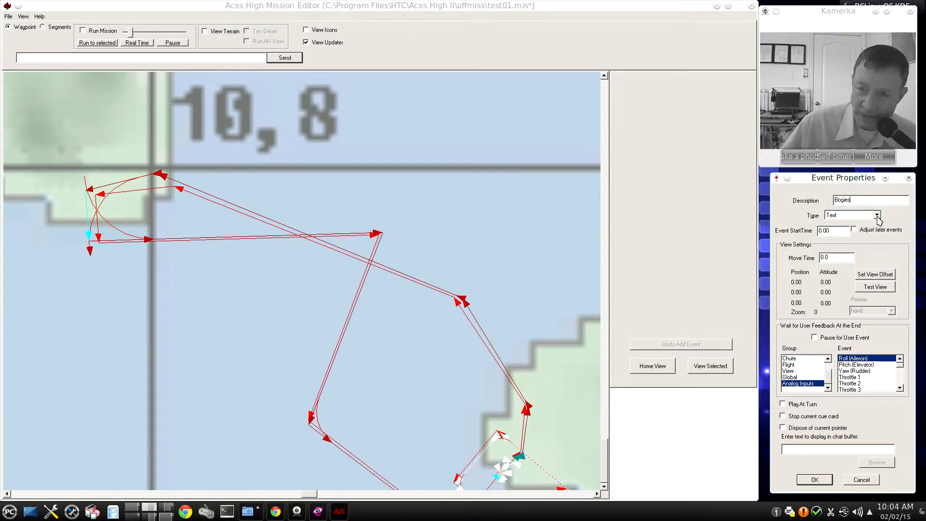
click(877, 215)
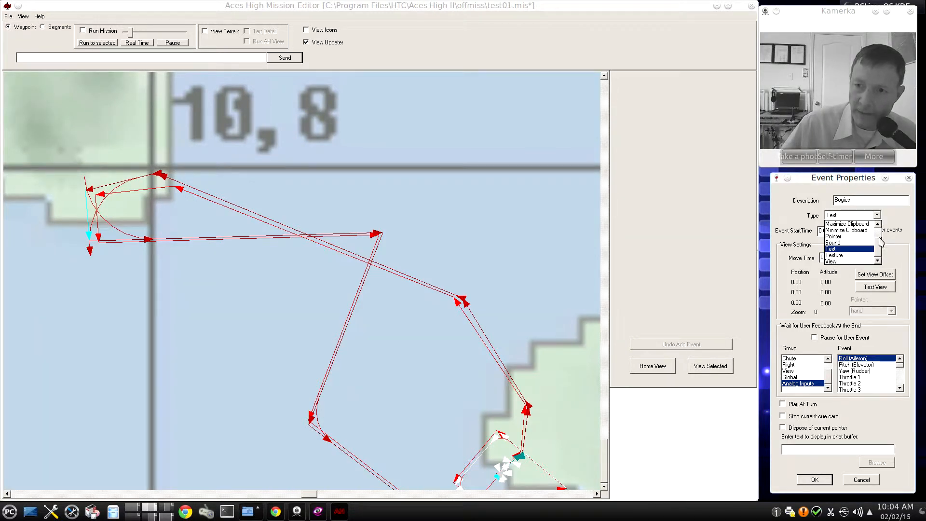
scroll(882, 247, down, 1)
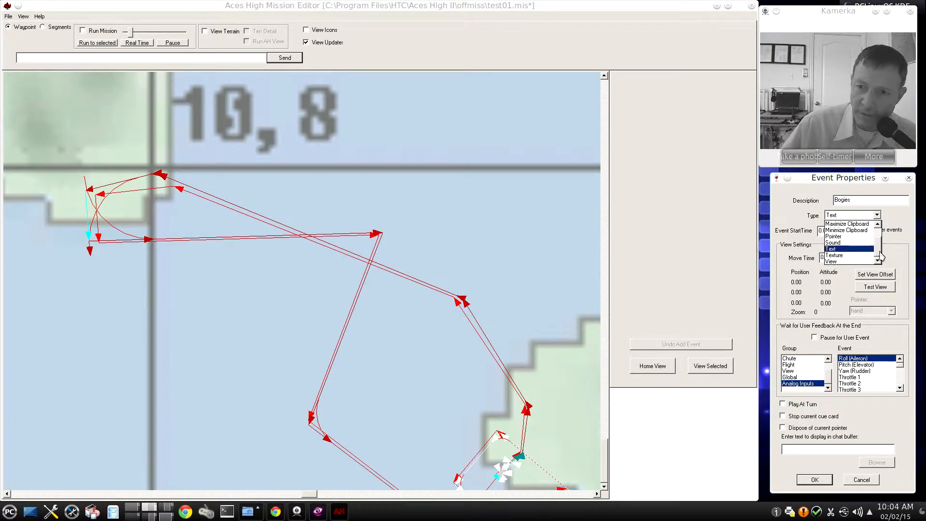
scroll(882, 253, up, 3)
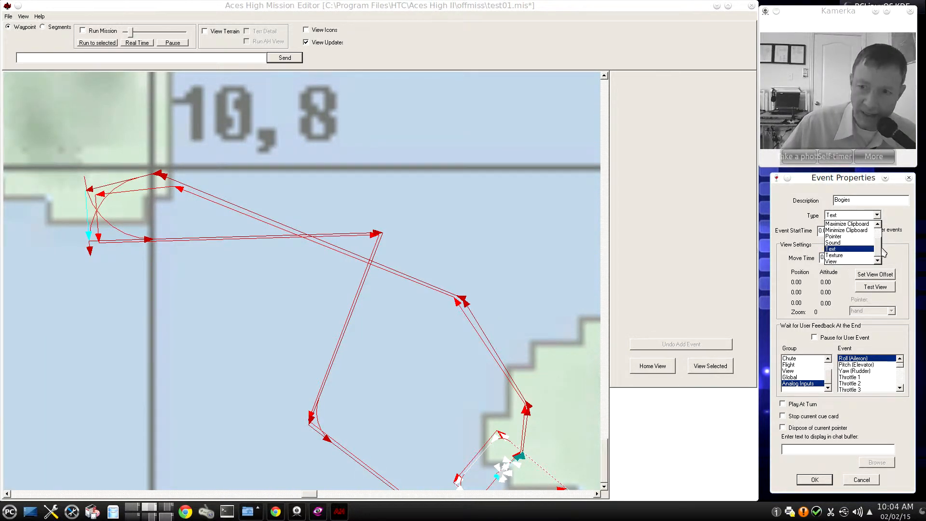
scroll(882, 243, down, 3)
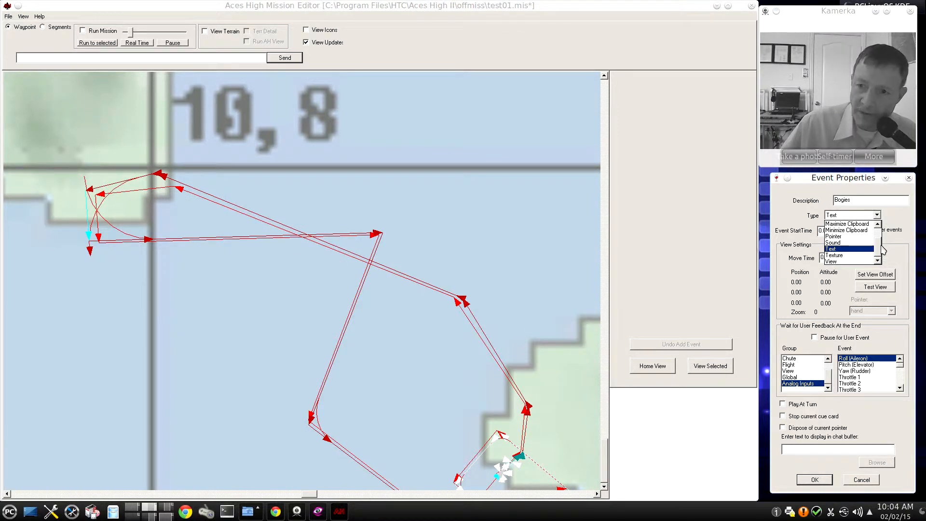
click(838, 243)
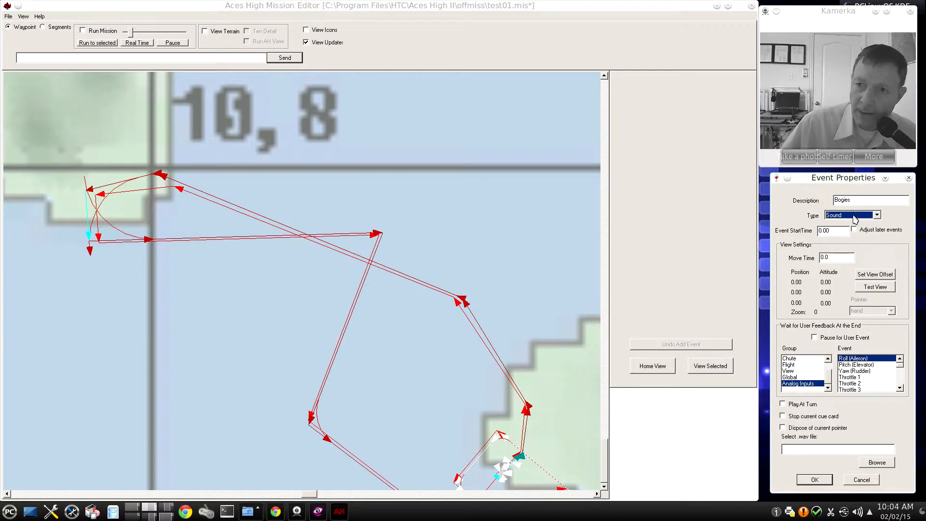
click(824, 230)
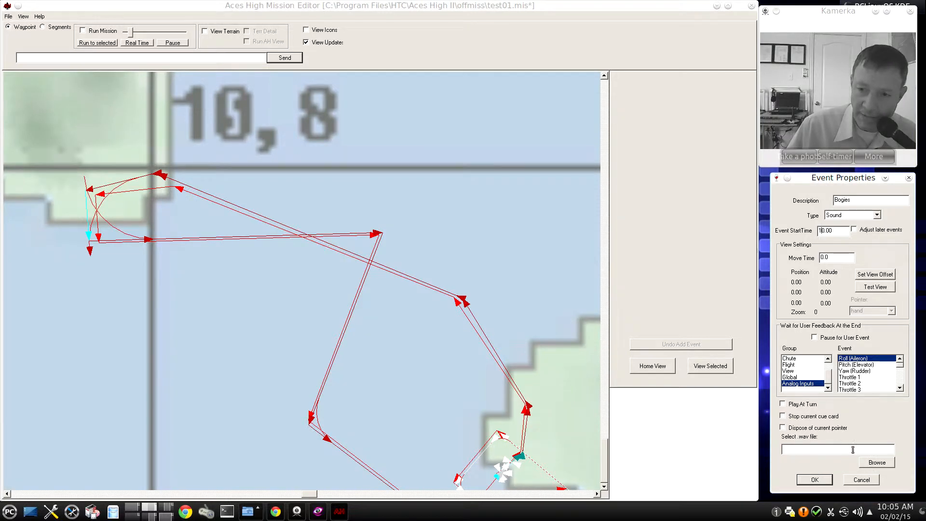
- Choose BogieAtTenOclockLow.wav from HiTech Creations\Aces High\misstemp\PeabodySimple as the event's sound file
click(877, 462)
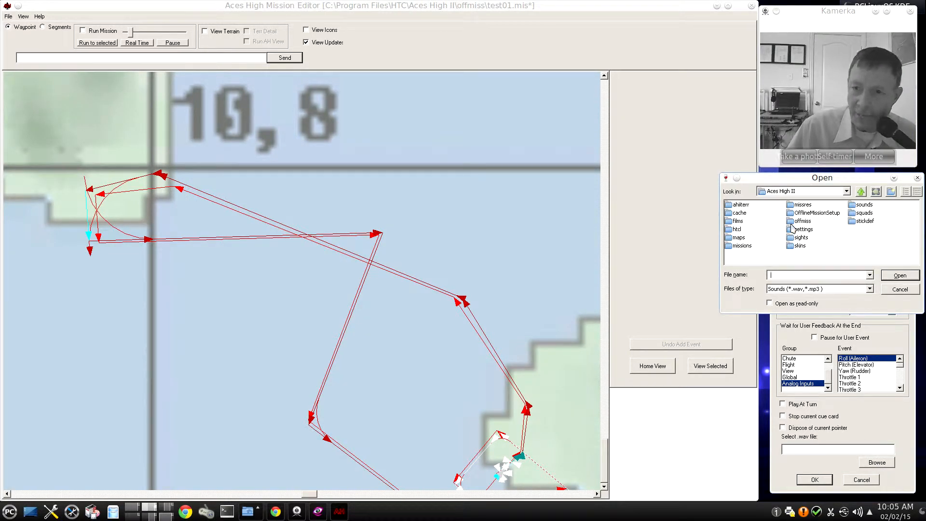
click(862, 192)
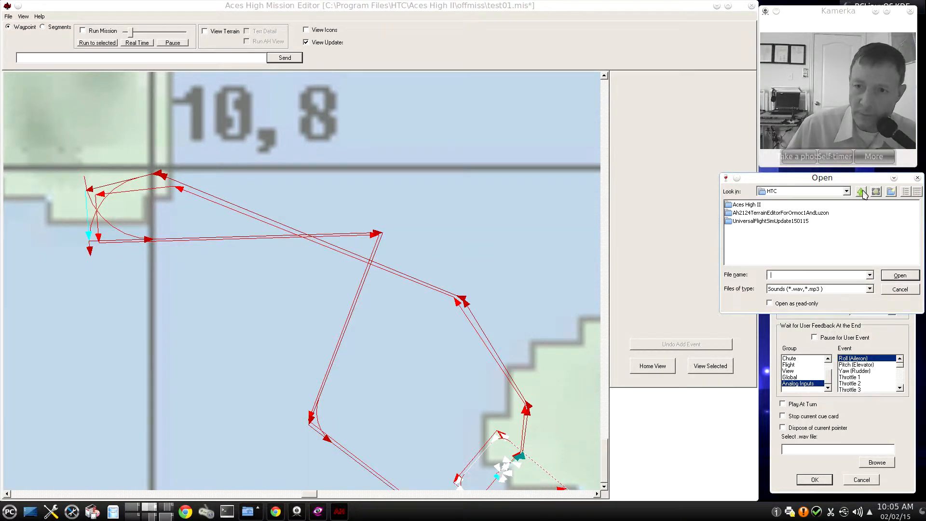
click(861, 192)
click(861, 192)
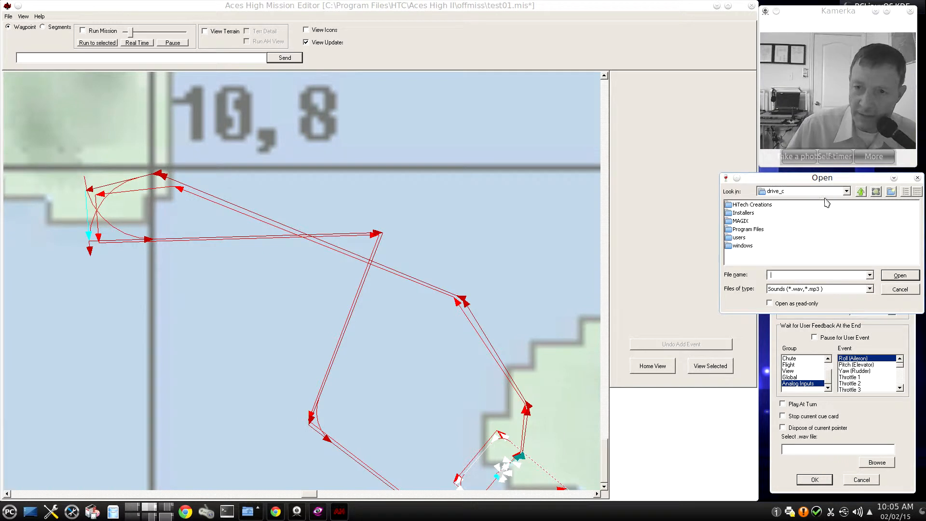
double_click(758, 205)
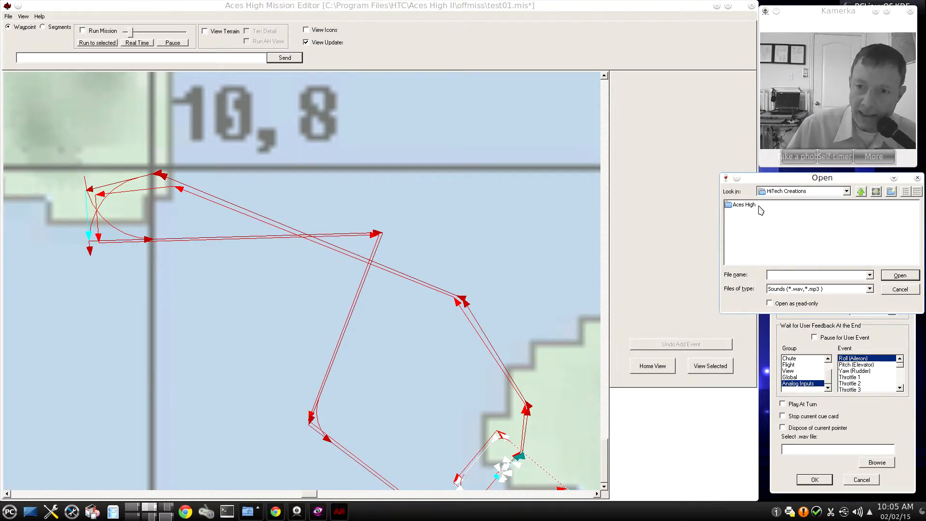
double_click(751, 205)
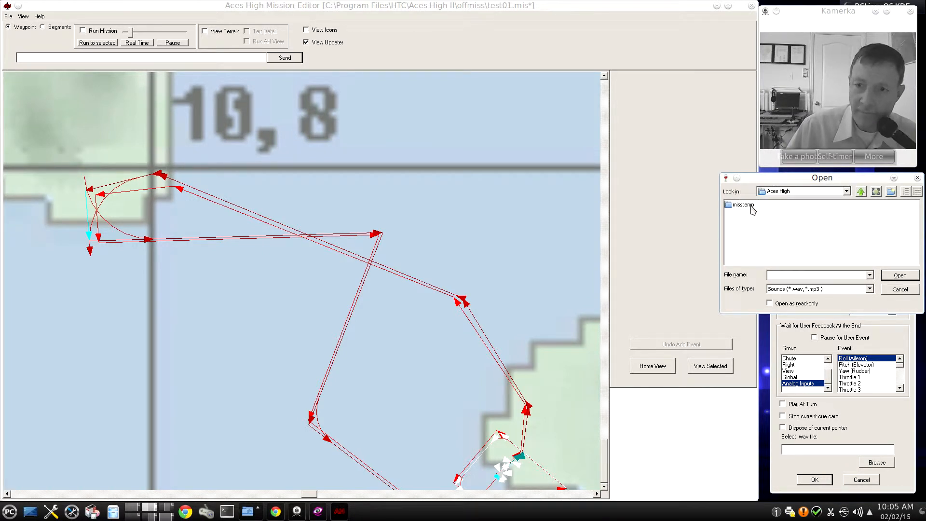
double_click(751, 206)
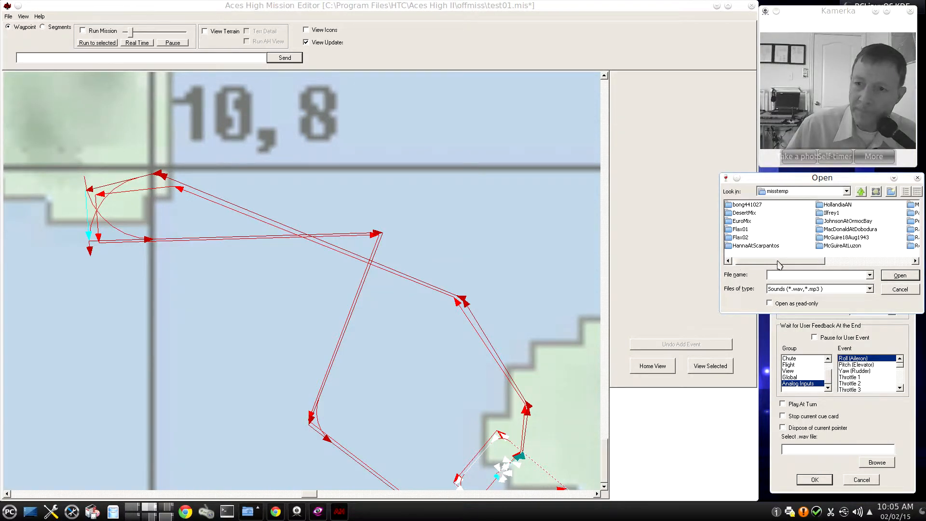
drag(780, 265, 822, 259)
click(832, 221)
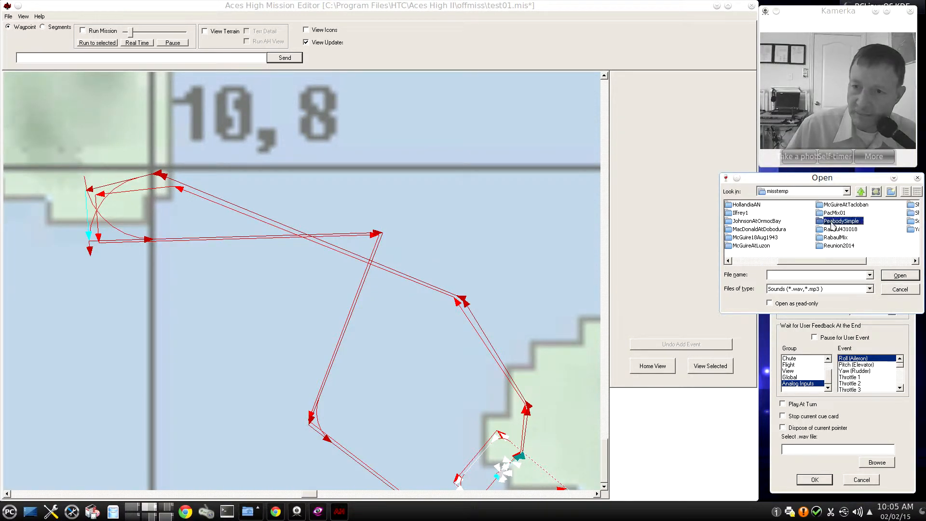
double_click(831, 222)
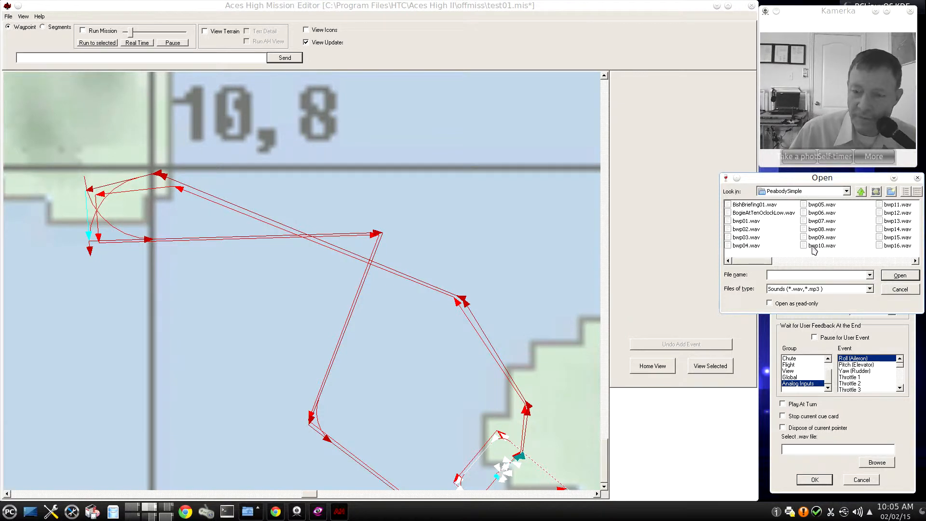
click(761, 213)
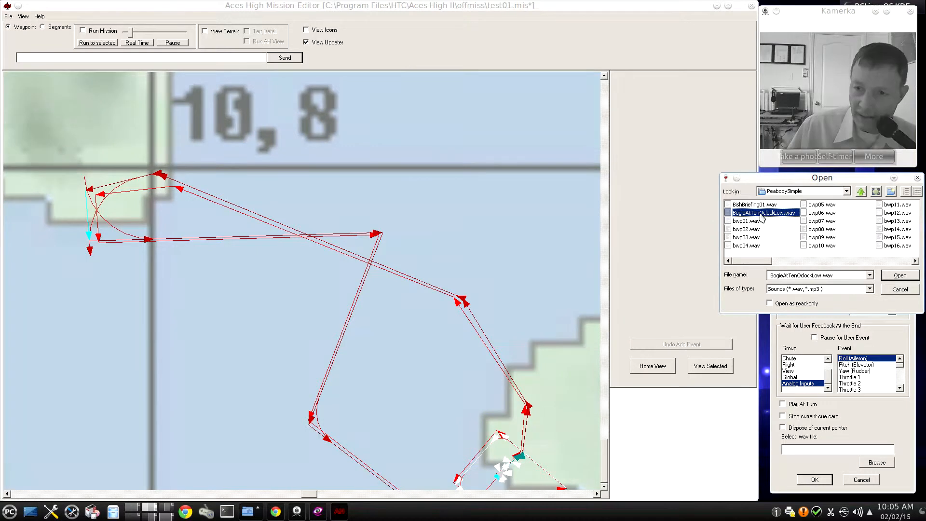
click(897, 276)
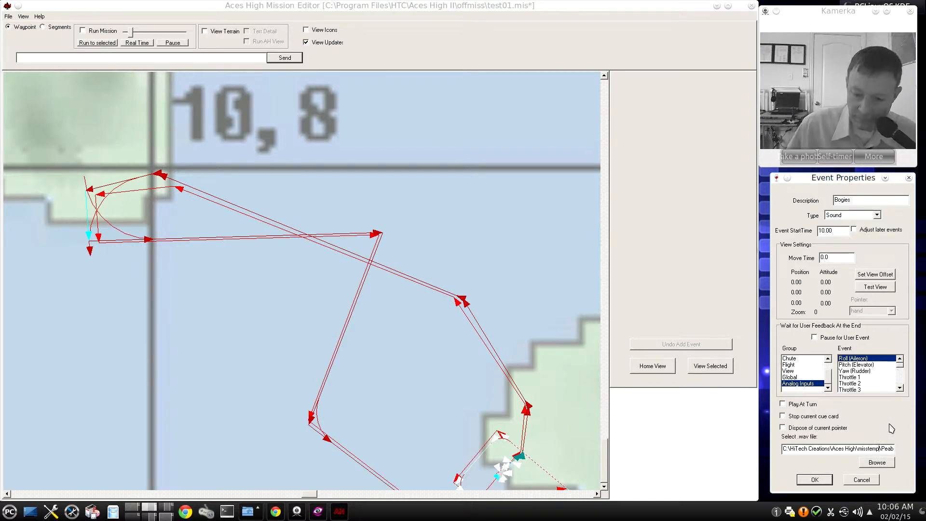
- Check the sound file's full path, including the PeabodySimple folder and file name, and accept the event properties
key(Right)
key(Right)
key(Right)
key(Right)
key(Right)
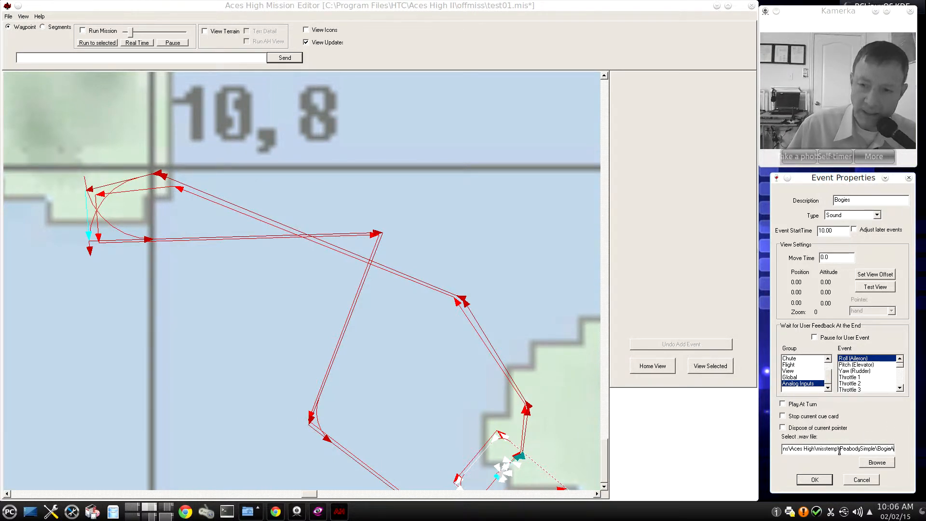
drag(839, 449, 873, 449)
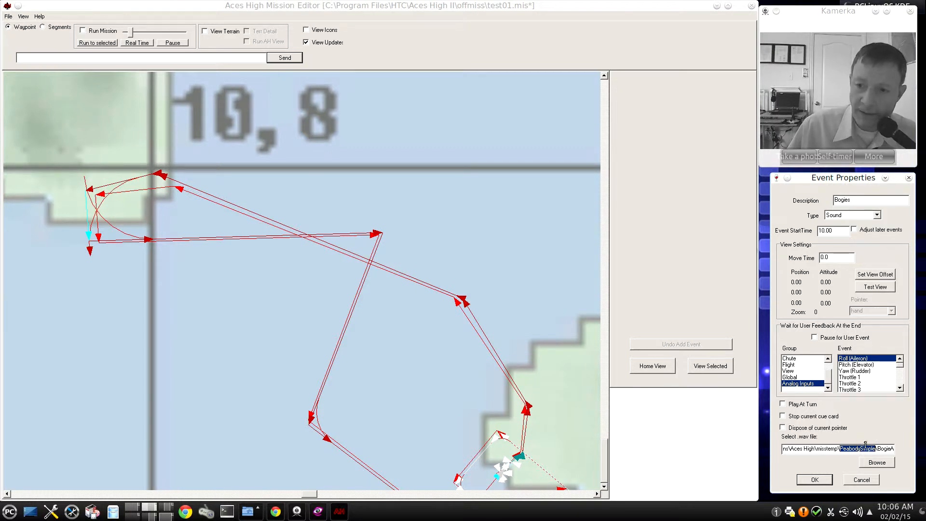
click(879, 449)
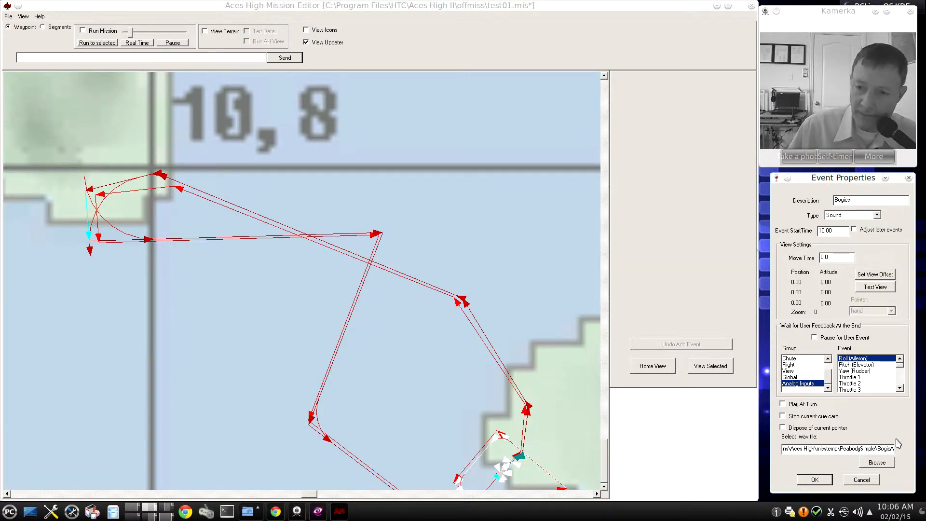
key(Right)
key(Right)
key(Right)
key(Right)
key(Right)
key(Right)
key(Right)
key(Right)
key(Right)
key(Right)
key(Right)
key(Right)
key(Right)
key(Right)
key(Right)
key(Right)
key(Right)
key(Right)
key(Right)
key(Right)
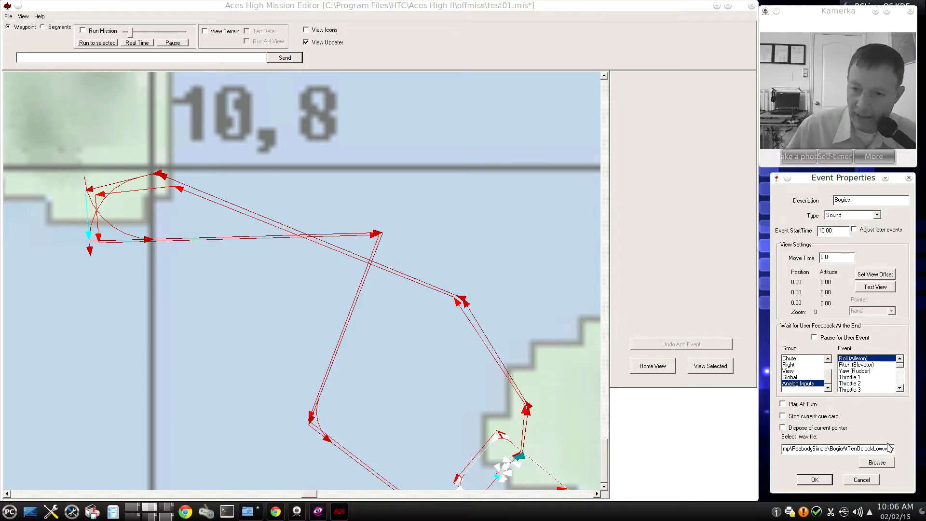
click(814, 480)
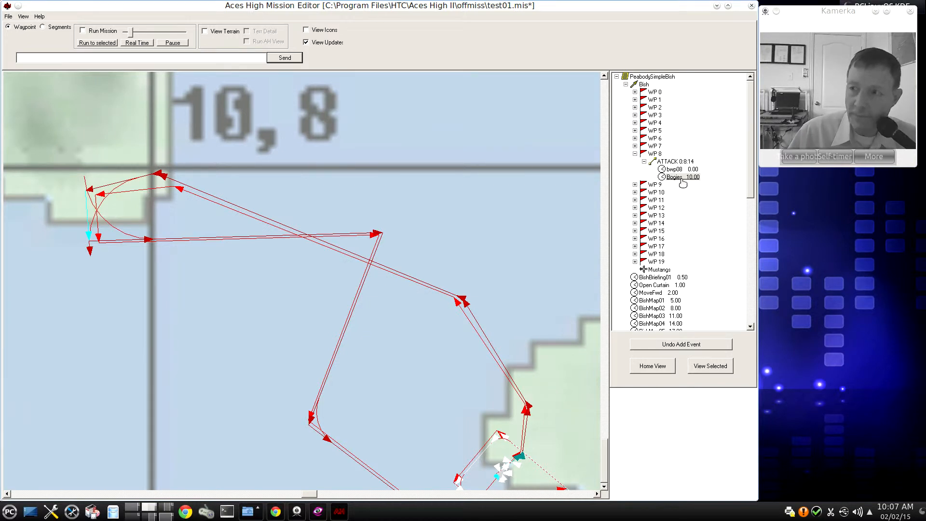
- Test the Bogies event in WP 8's ATTACK segment and collapse that waypoint
right_click(682, 180)
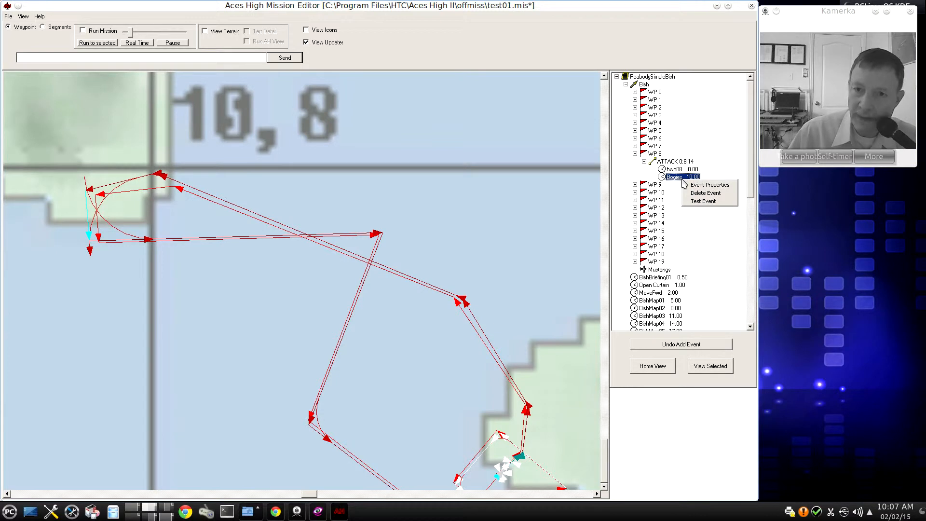
click(705, 201)
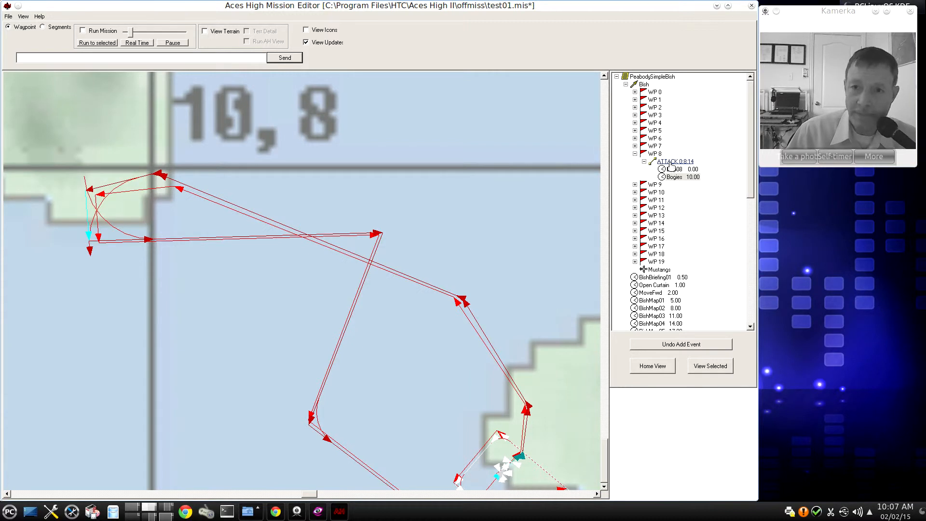
click(634, 153)
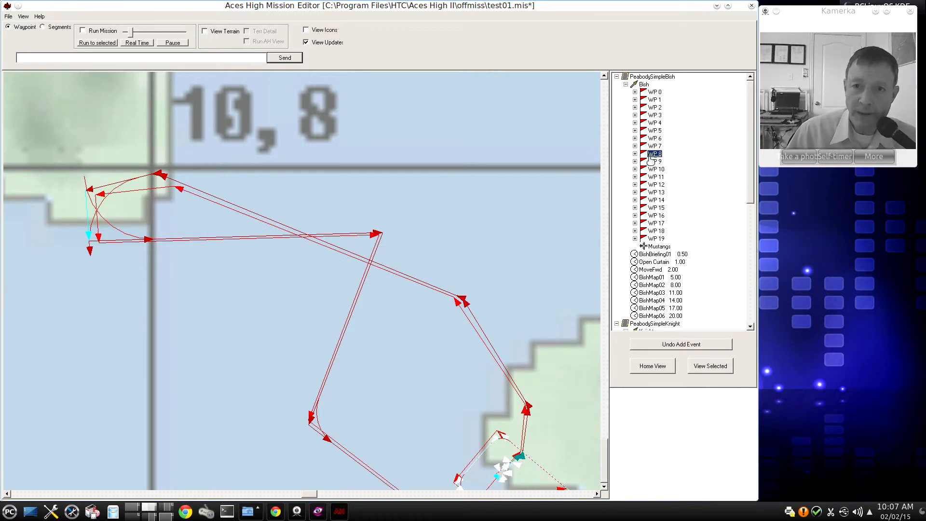
- Select the WP 8 leg on the map and expand WP 8 to view the events in its ATTACK segment
click(294, 232)
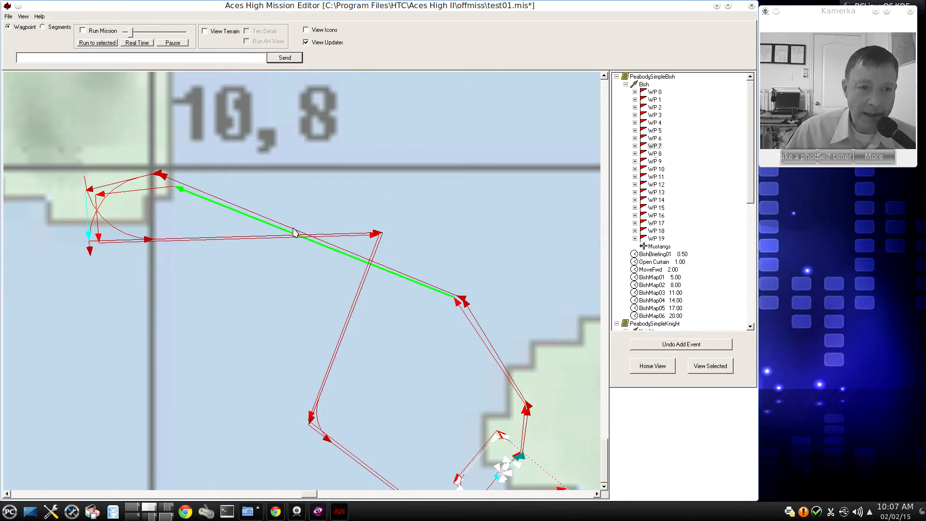
click(139, 191)
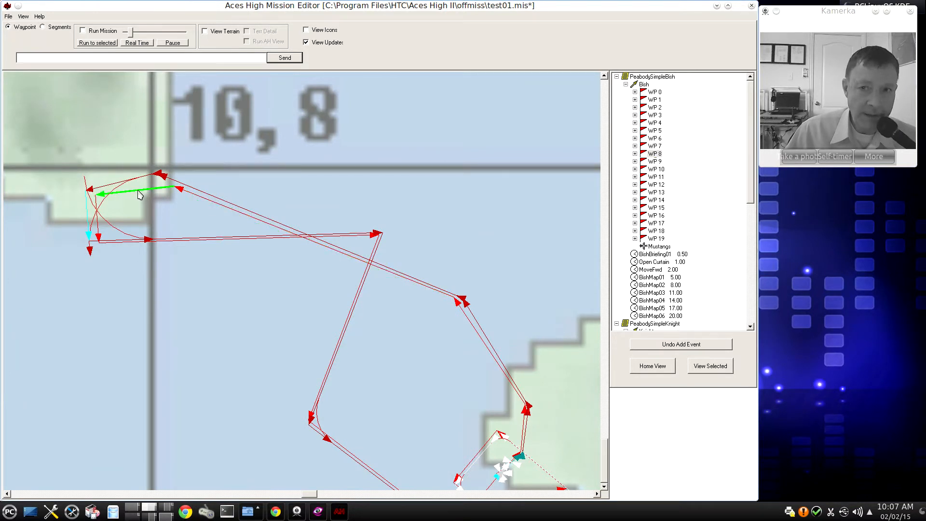
double_click(657, 154)
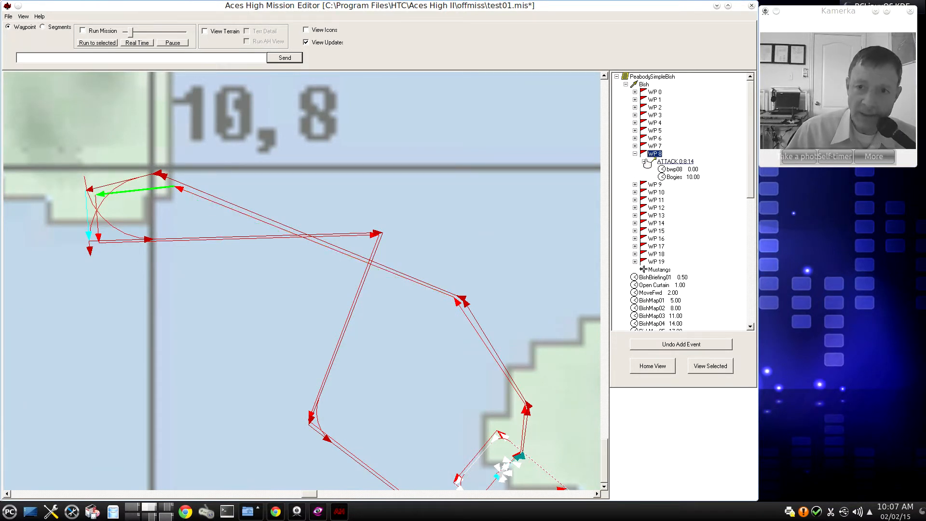
- Open the properties of the Bogies event in WP 8's ATTACK segment and move the dialog clear of the map and waypoint tree
right_click(674, 162)
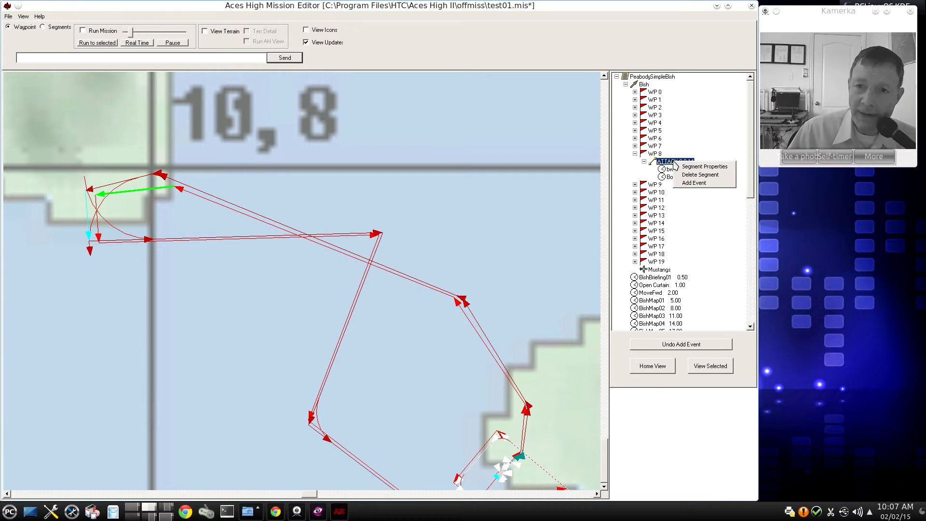
click(692, 199)
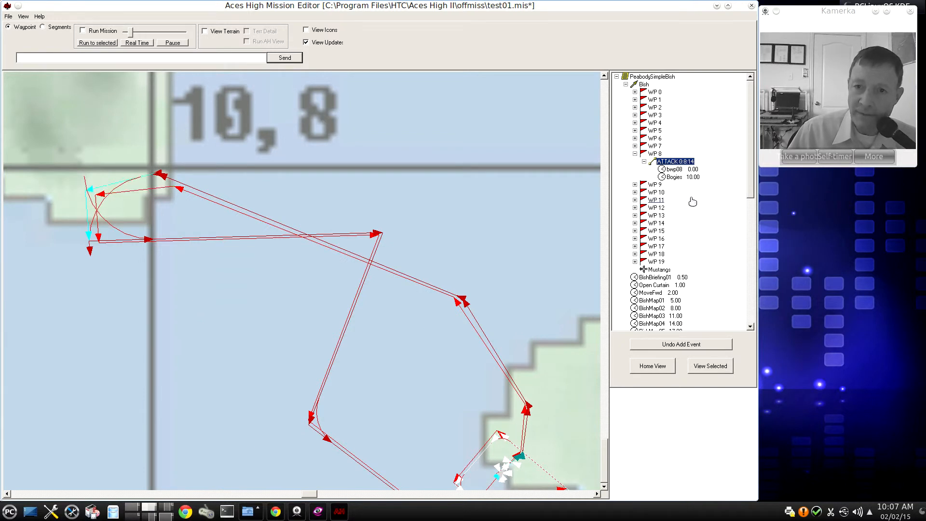
right_click(673, 178)
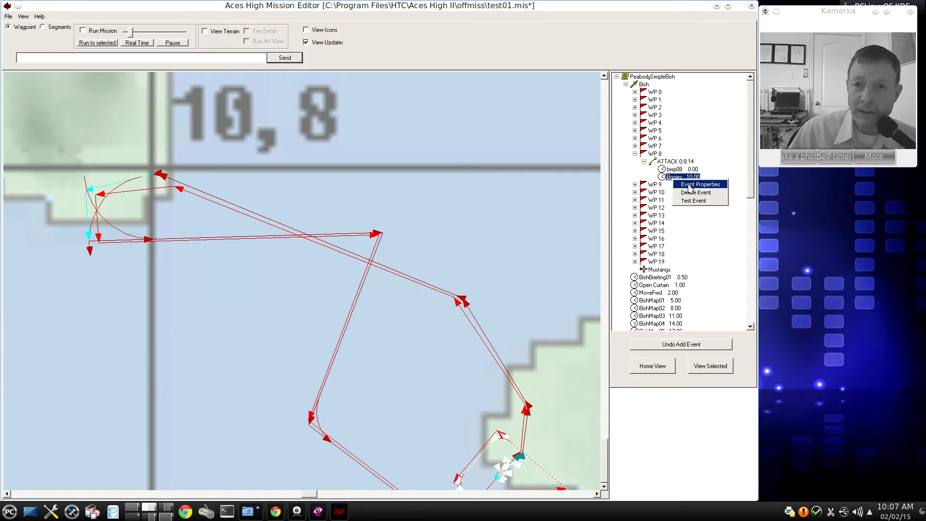
click(690, 185)
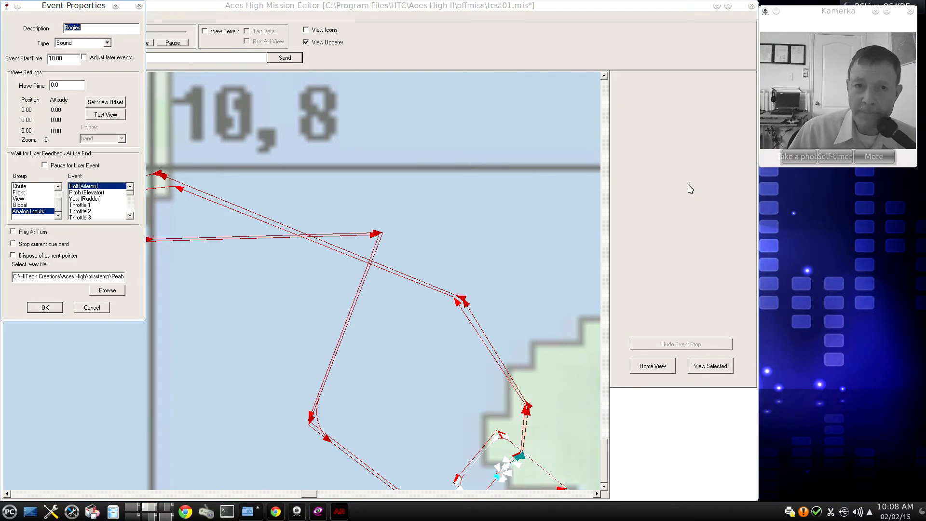
drag(87, 13, 858, 195)
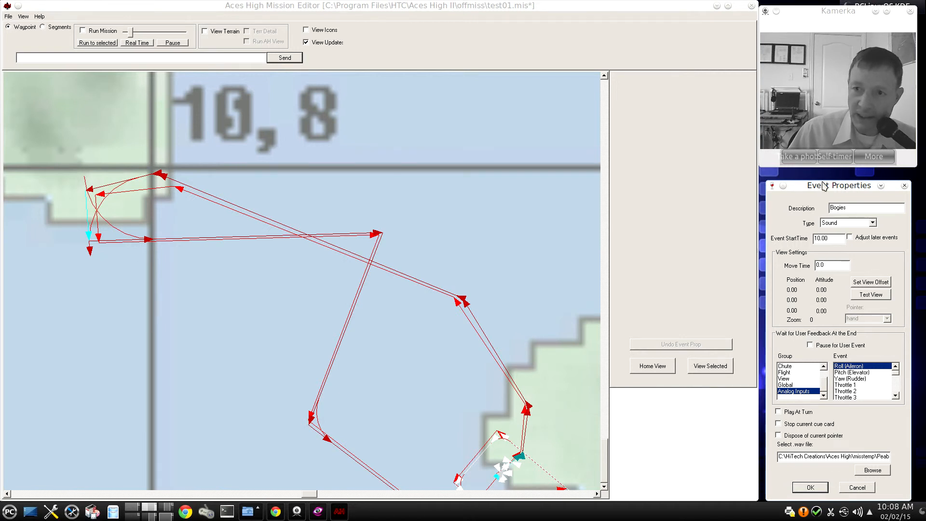
drag(823, 185, 822, 173)
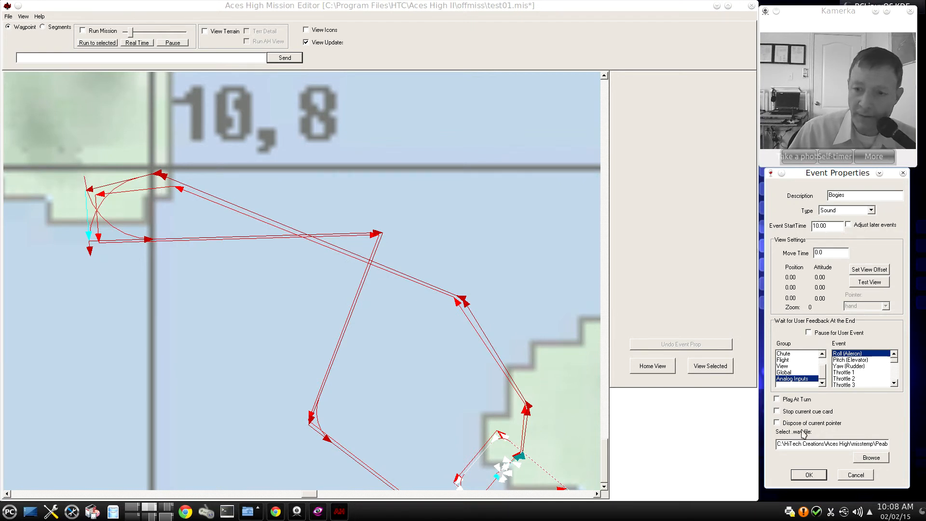
- Check the end of the Bogies event's .wav file path, and close its properties with OK before collapsing WP 8
drag(789, 444, 898, 445)
click(871, 444)
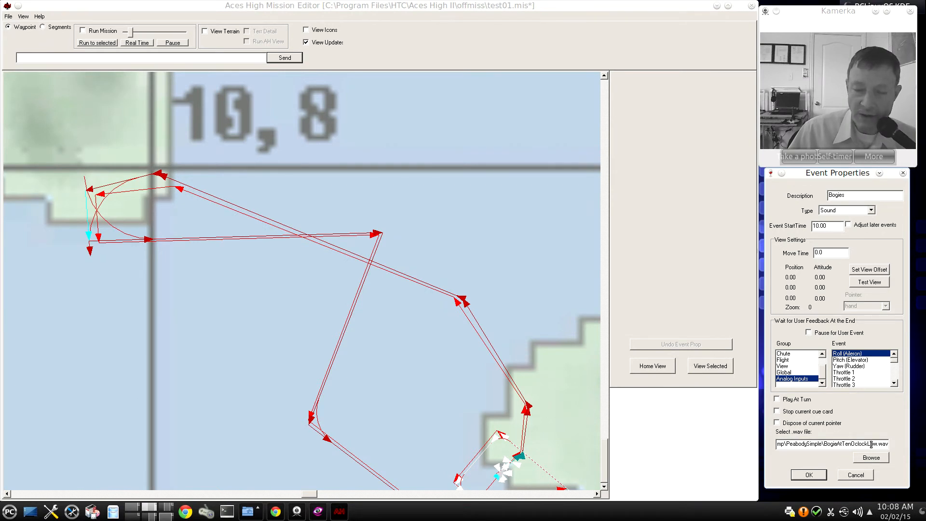
click(809, 475)
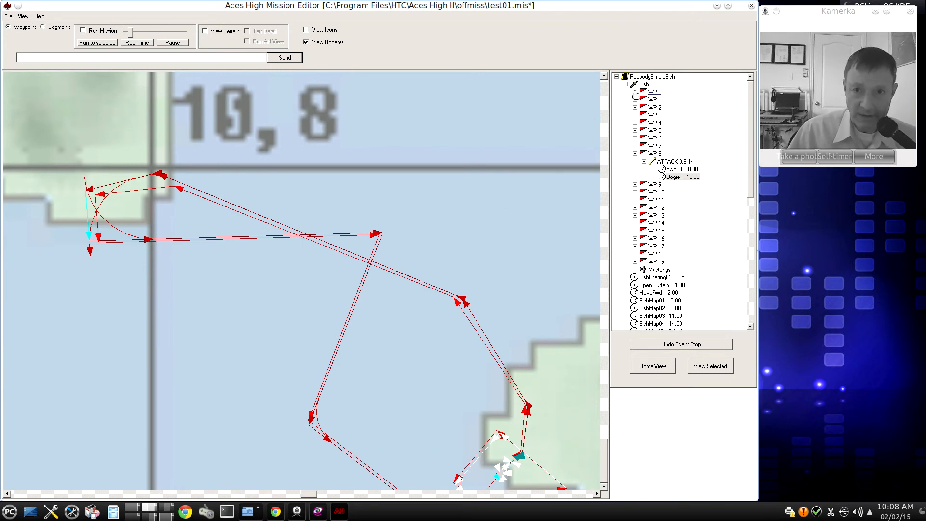
click(634, 153)
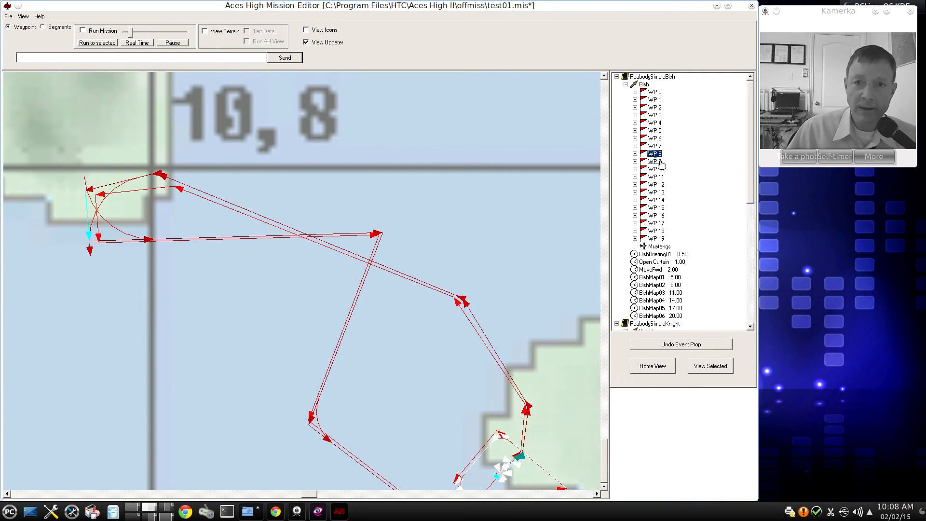